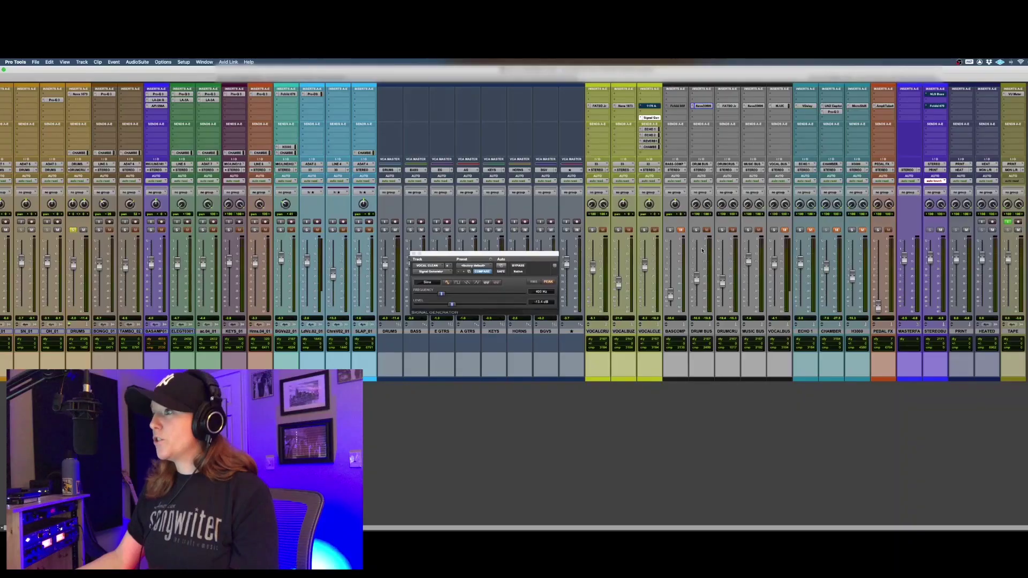
# Open the Neve 33609 compressor insert on the DRUM BUS strip.
pyautogui.click(703, 106)
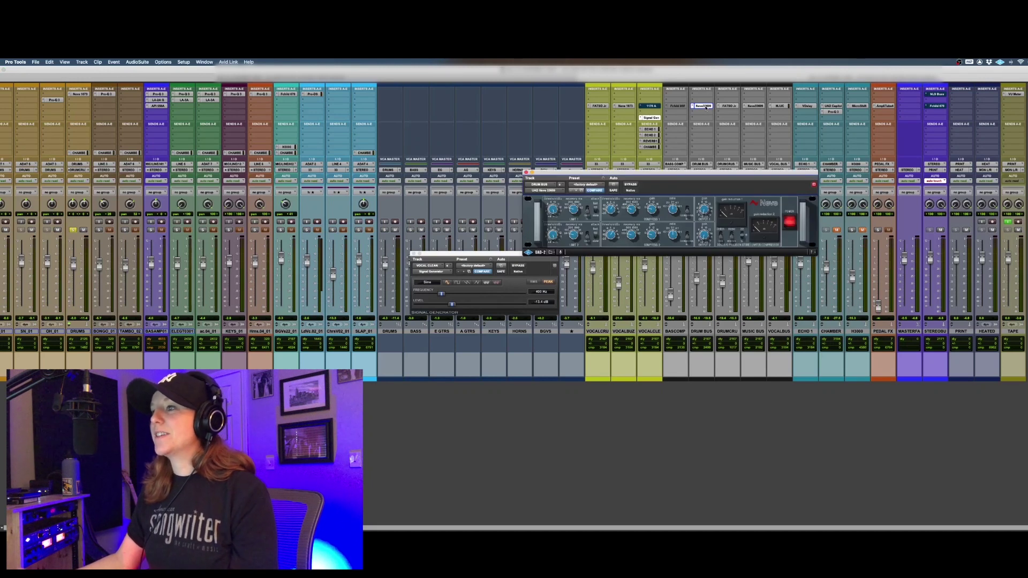
# Reposition the Neve 33609 window to review its compression settings, then close it.
pyautogui.moveTo(634, 172); pyautogui.dragTo(630, 166)
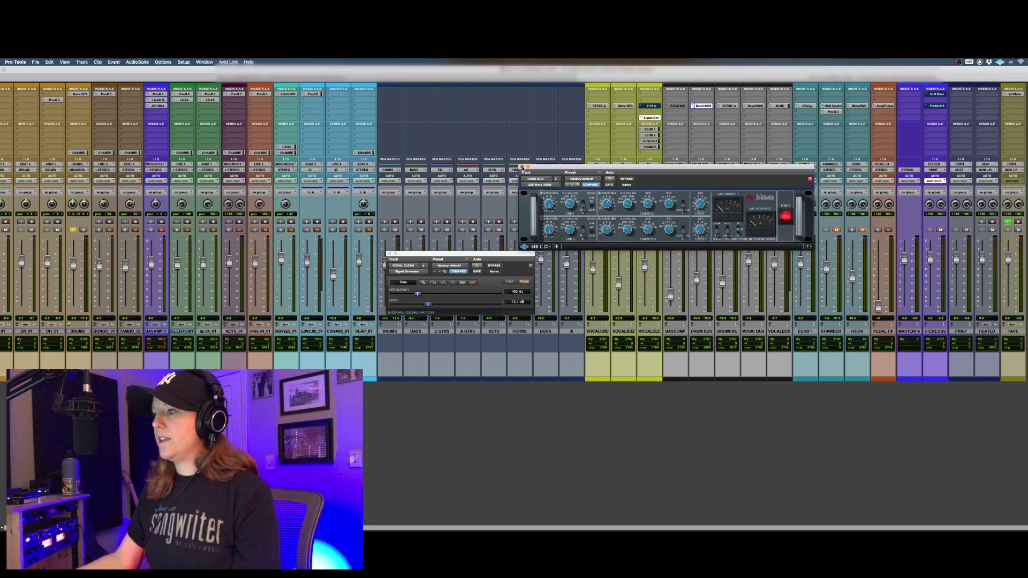
pyautogui.click(522, 168)
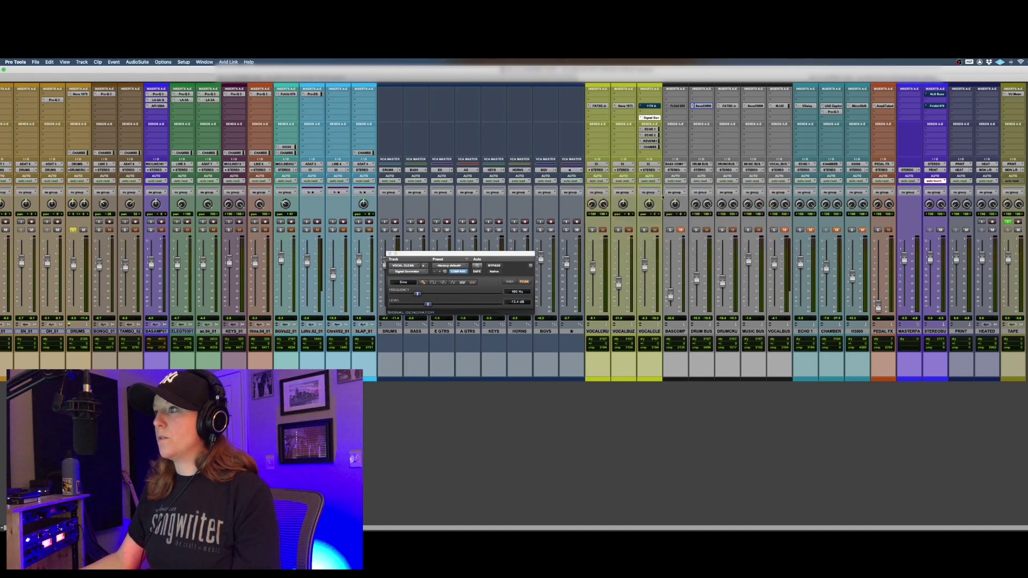
# Open the FATSO Jr compressor on the drum crush bus, inspect it, and close it.
pyautogui.click(728, 106)
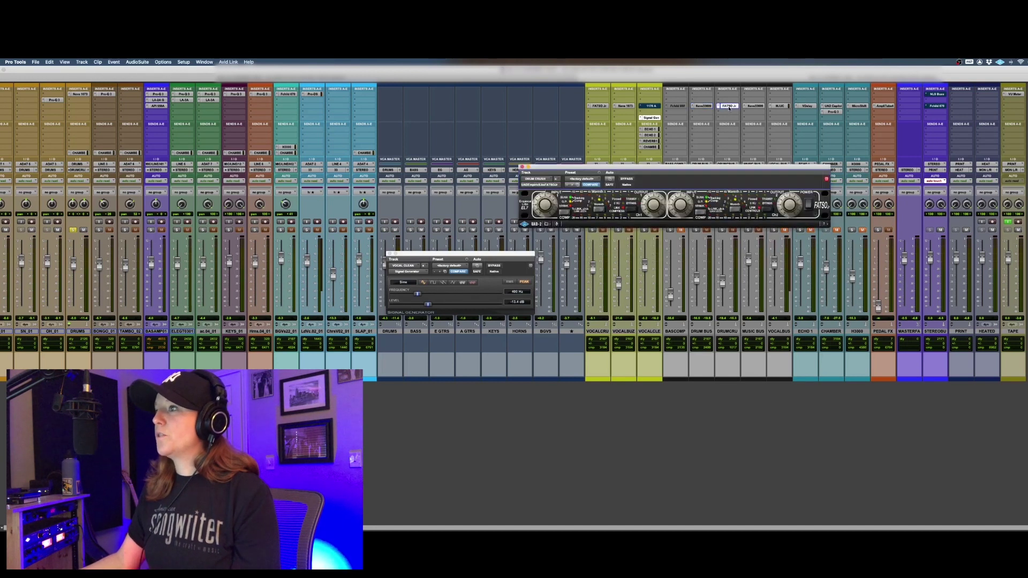
pyautogui.moveTo(667, 168); pyautogui.dragTo(657, 177)
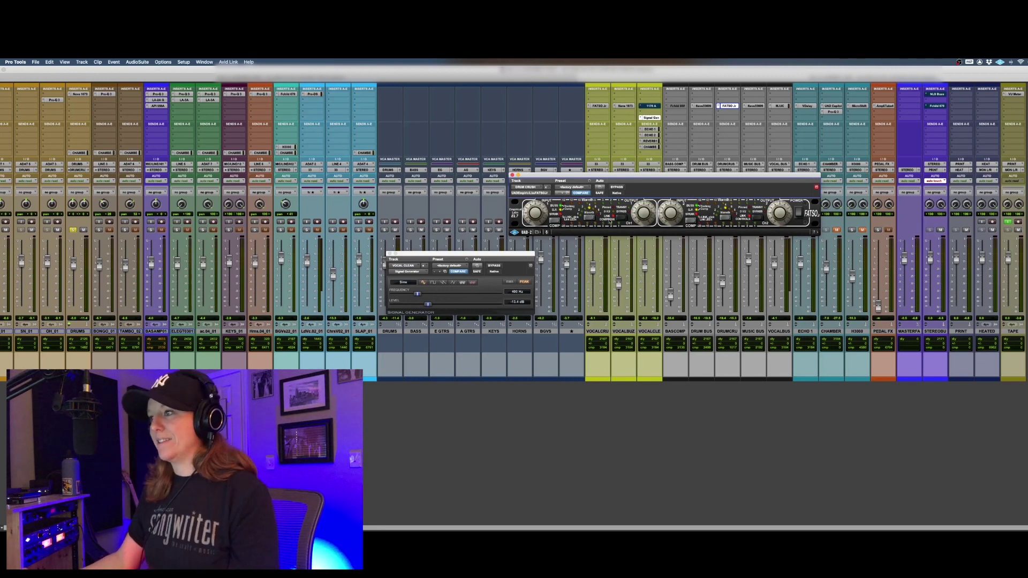
pyautogui.press('super+w')
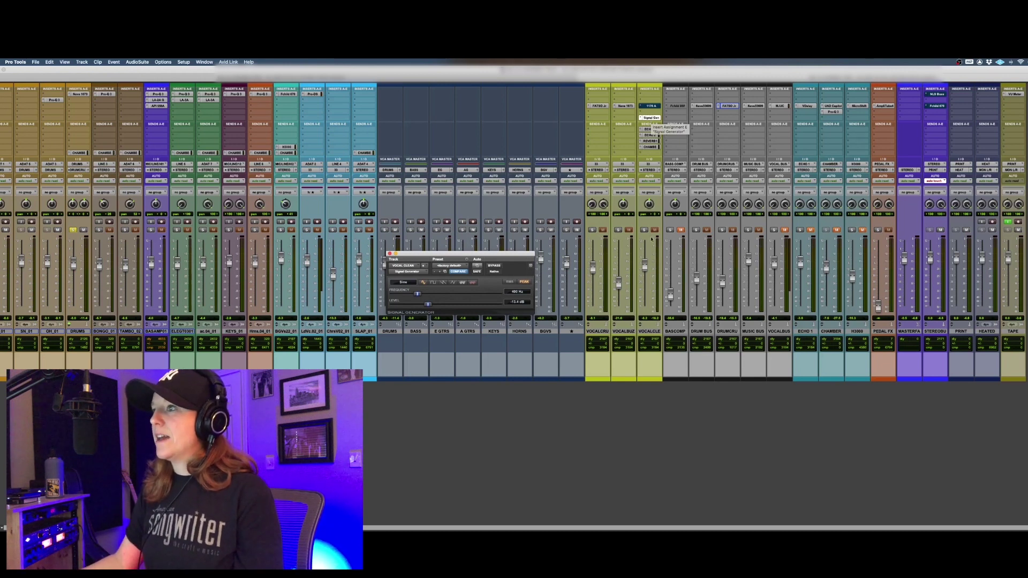
# Mute the TAPE channel.
pyautogui.click(1019, 231)
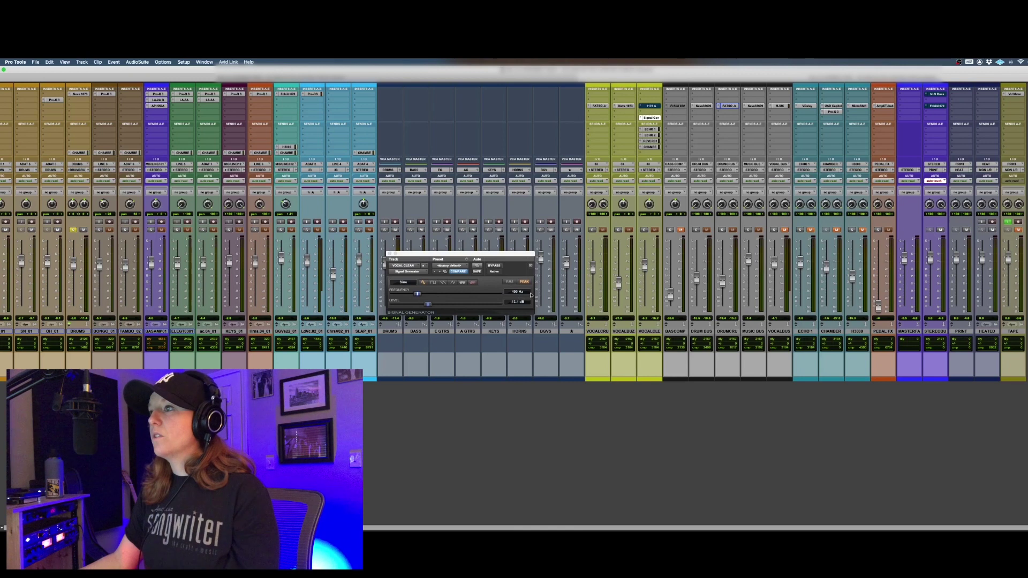
# Solo the track carrying the test tone and open the VU Meter on TAPE.
pyautogui.click(645, 231)
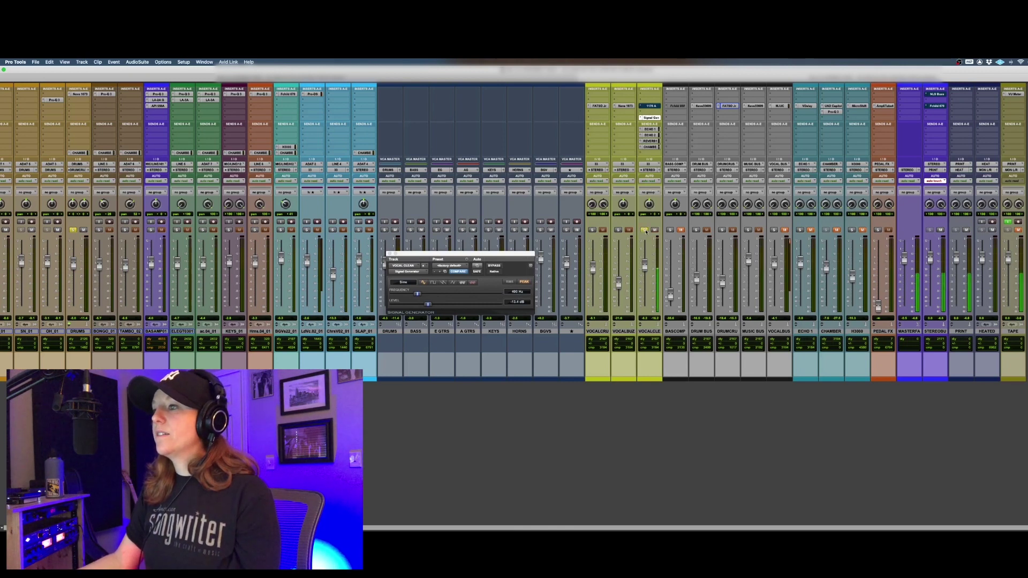
pyautogui.click(1014, 95)
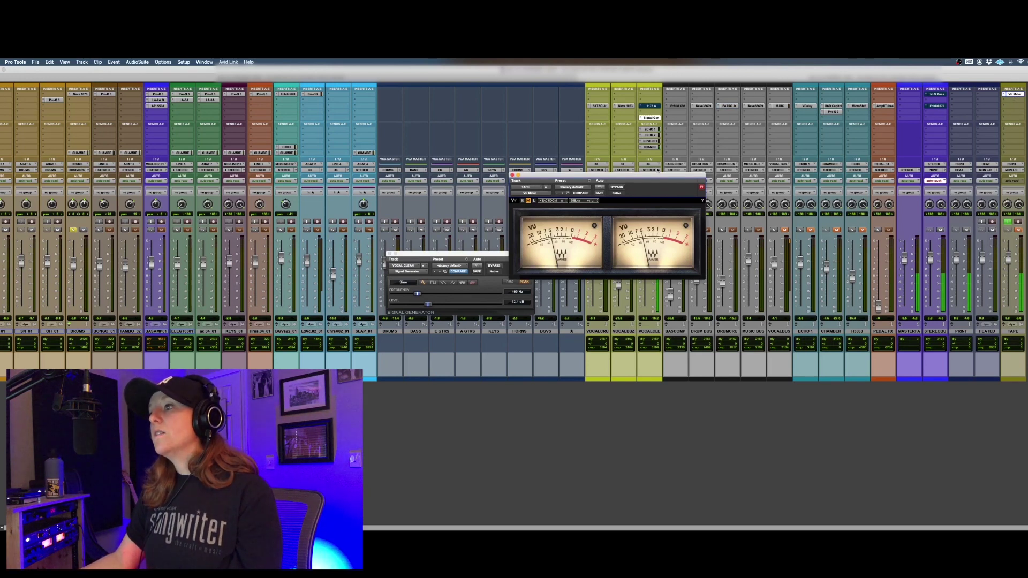
# Raise the Signal Generator level from -23.5 dB to -13.8 dB on the VU meter, then close both windows.
pyautogui.moveTo(641, 178); pyautogui.dragTo(659, 176)
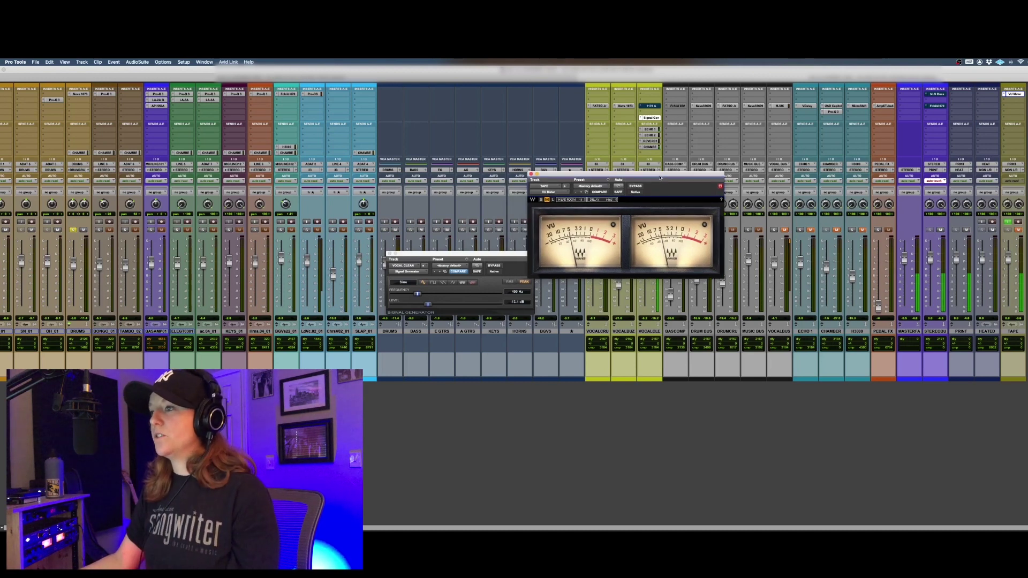
pyautogui.moveTo(660, 177); pyautogui.dragTo(514, 134)
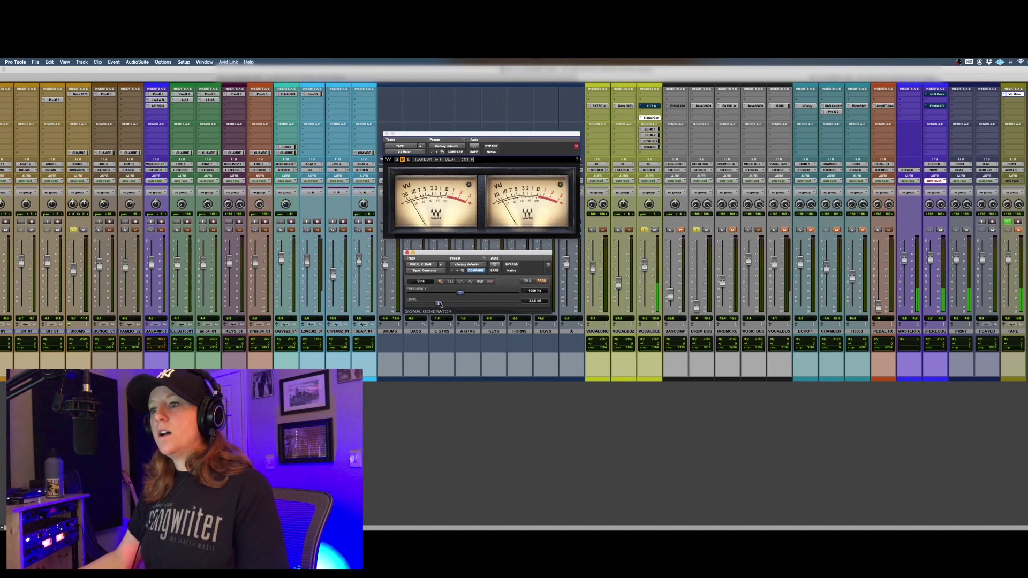
pyautogui.moveTo(439, 305); pyautogui.dragTo(449, 305)
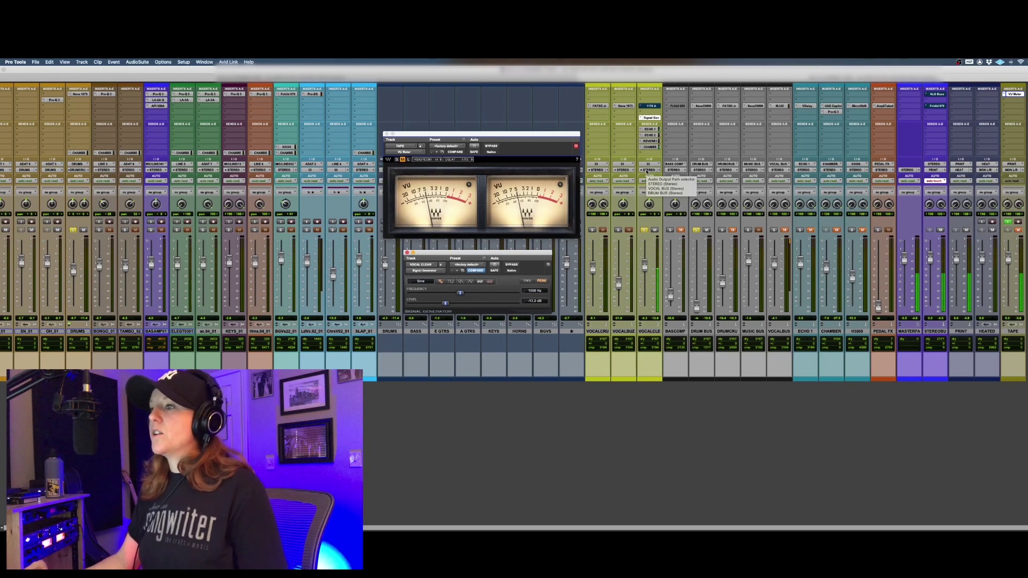
pyautogui.press('ctrl+alt+super+w')
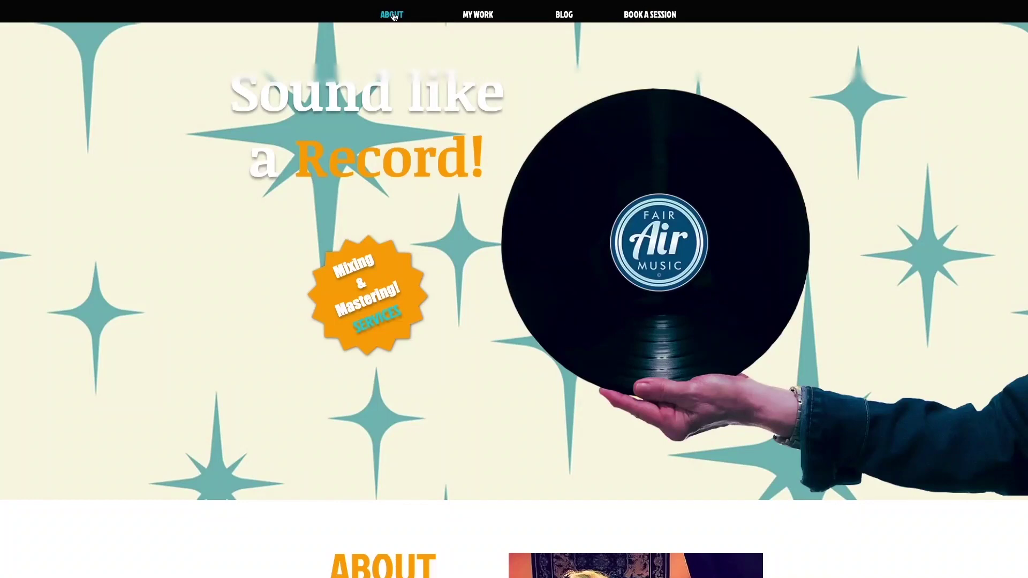
# Jump to the Fair Air Music ABOUT section and scroll down past Services to MEDIA.
pyautogui.click(393, 15)
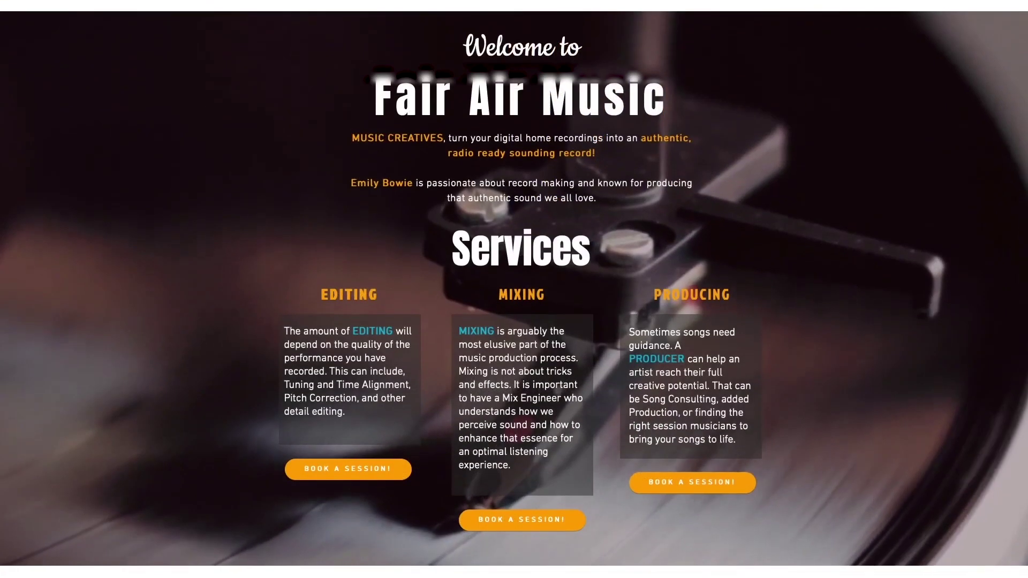
pyautogui.scroll(-3, 514, 289)
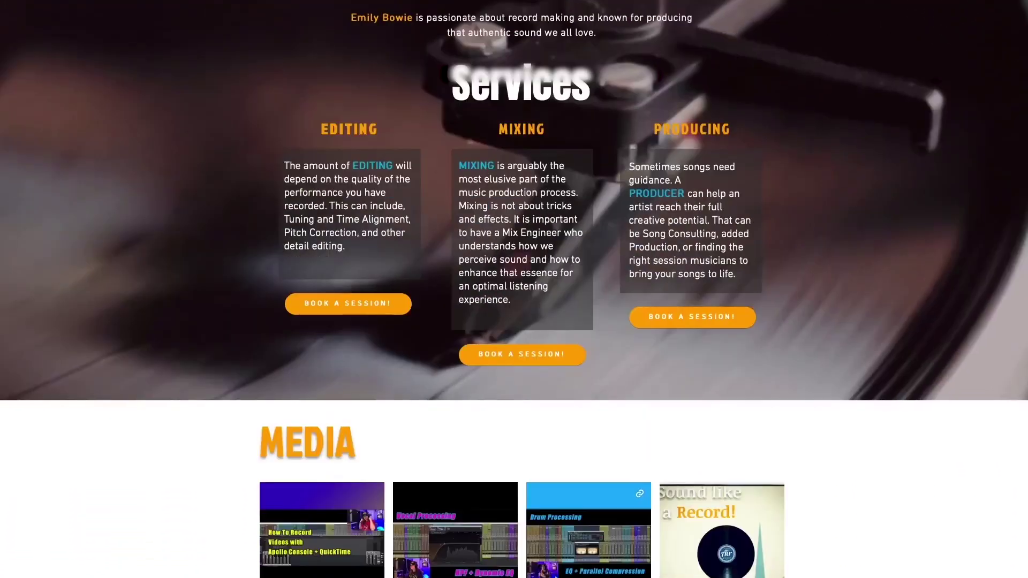
pyautogui.scroll(-10, 514, 289)
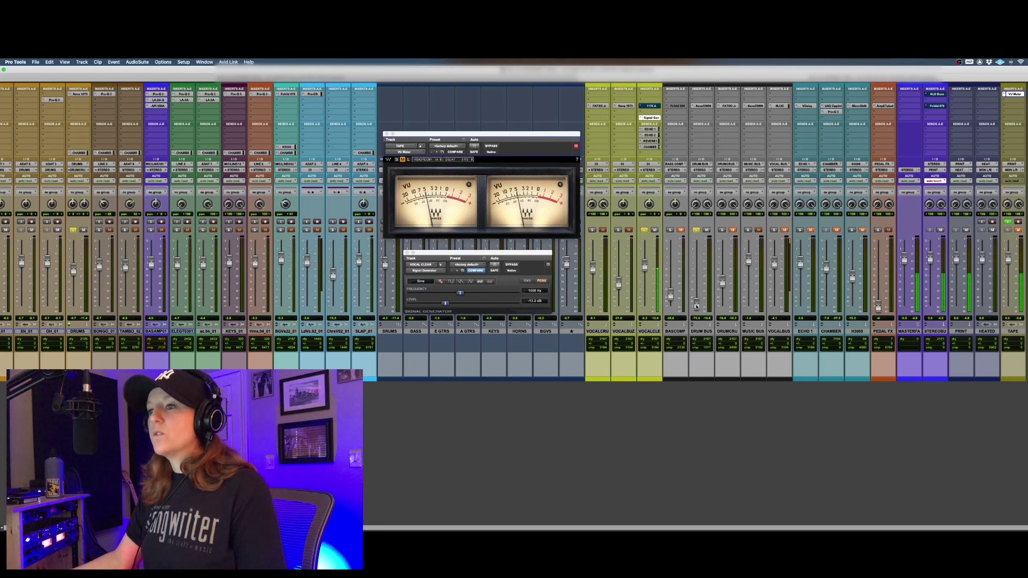
# Set the DRUM BUS fader to about -58.3, mute DRUM BUS, and solo DRUMCRUSH.
pyautogui.moveTo(696, 306); pyautogui.dragTo(698, 283)
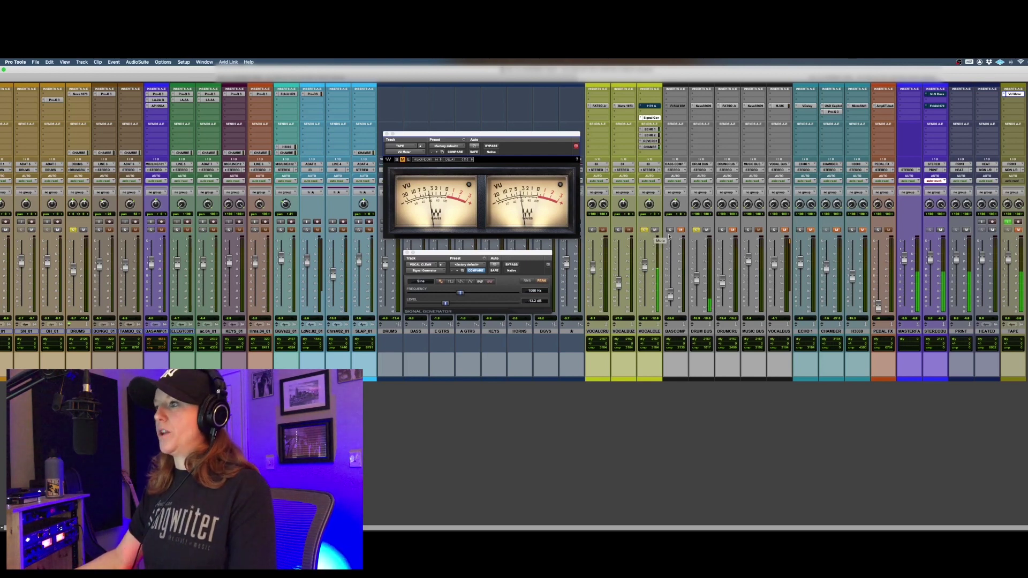
pyautogui.click(707, 231)
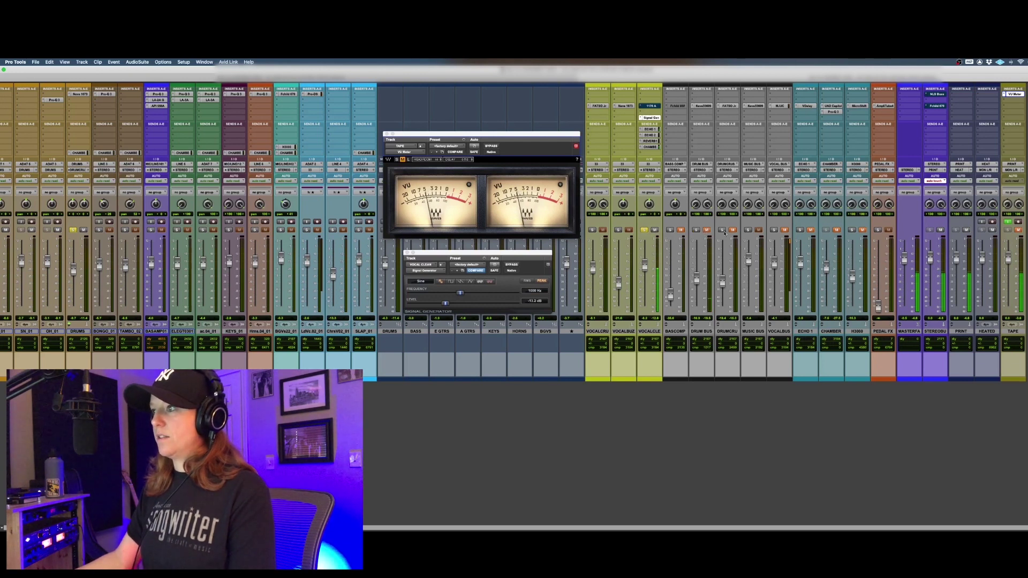
pyautogui.click(722, 230)
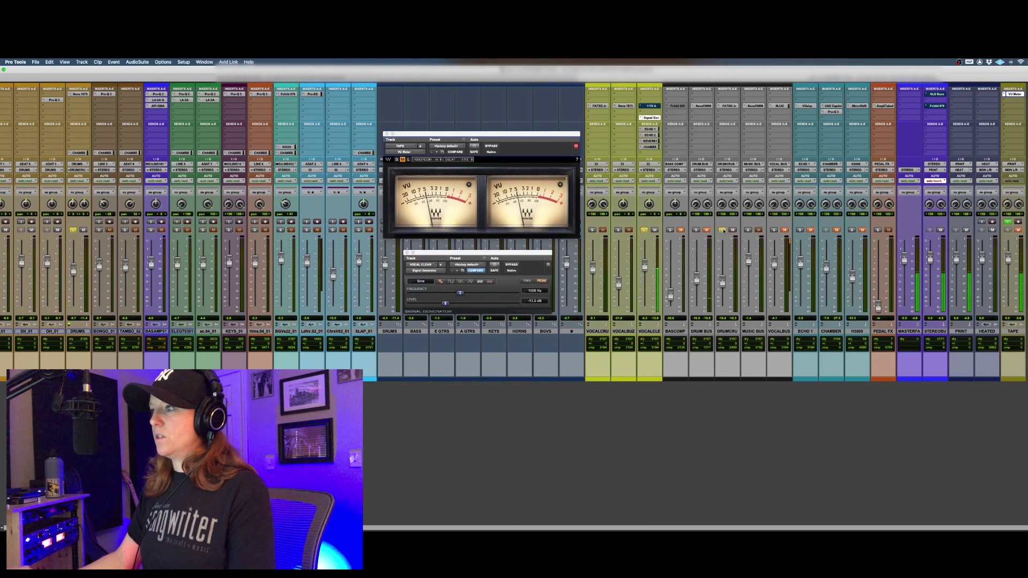
pyautogui.click(645, 171)
pyautogui.moveTo(651, 176)
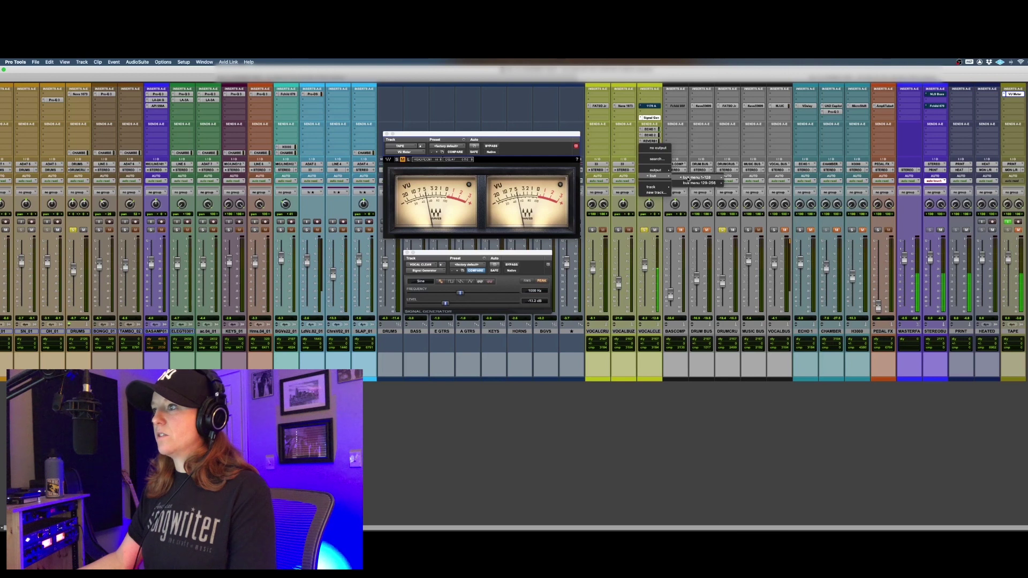
pyautogui.moveTo(686, 178)
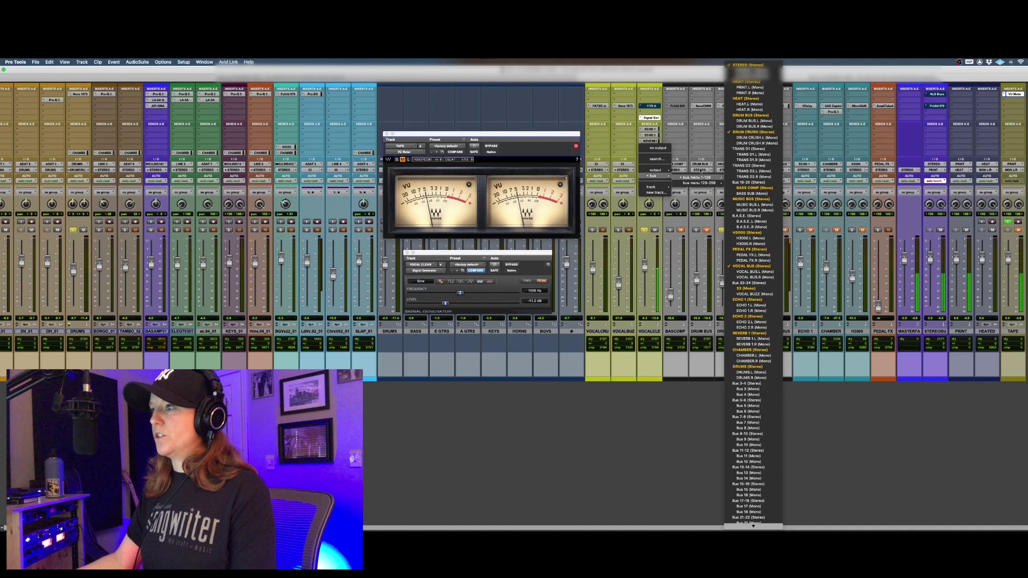
pyautogui.click(636, 160)
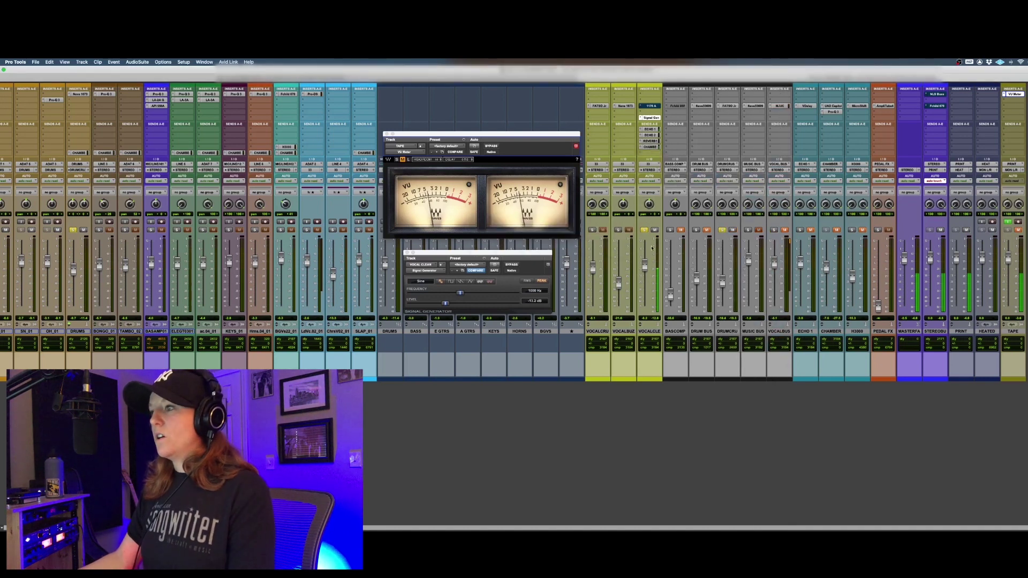
pyautogui.moveTo(722, 282); pyautogui.dragTo(723, 307)
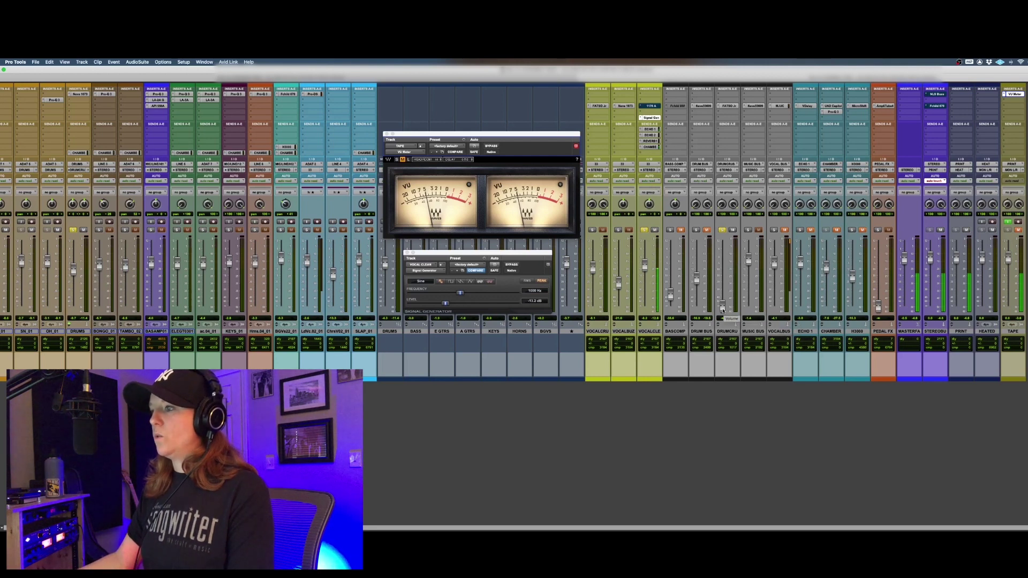
# Nudge the DRUMCRUSH fader up slightly to level-match, then close the Signal Generator window.
pyautogui.moveTo(721, 310); pyautogui.dragTo(722, 286)
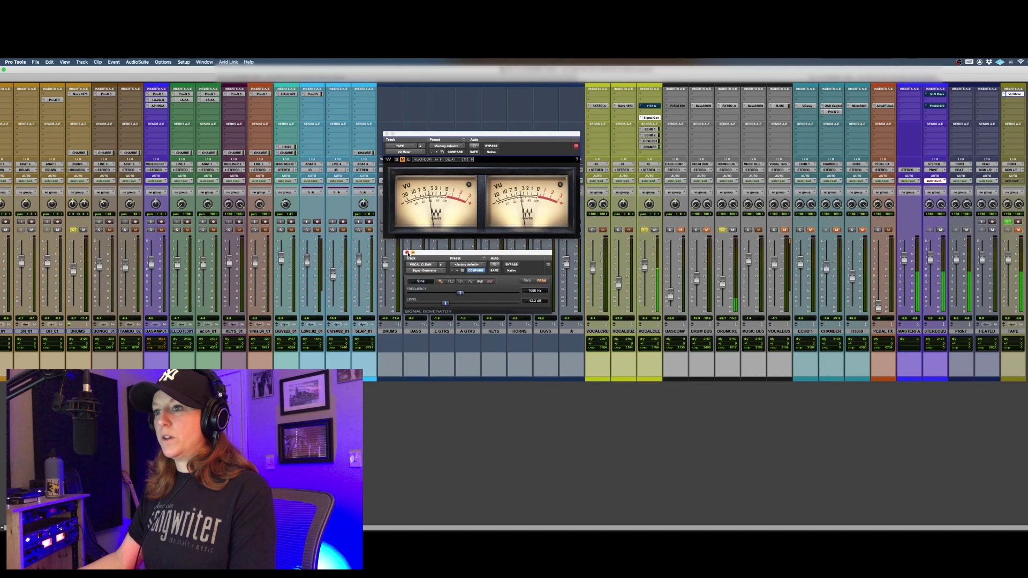
pyautogui.click(407, 253)
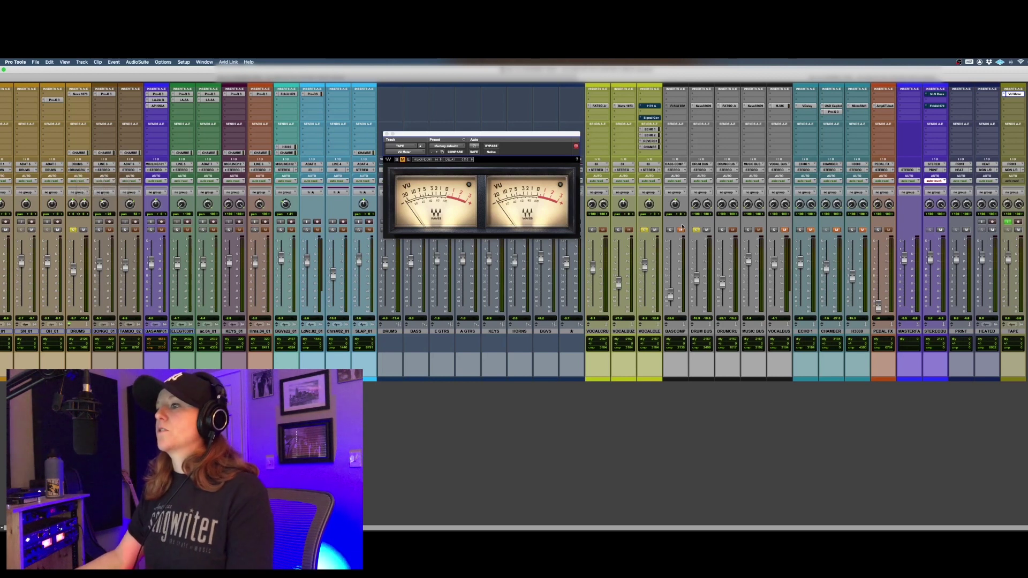
# Bring the VU Meter window into focus and close it.
pyautogui.click(576, 146)
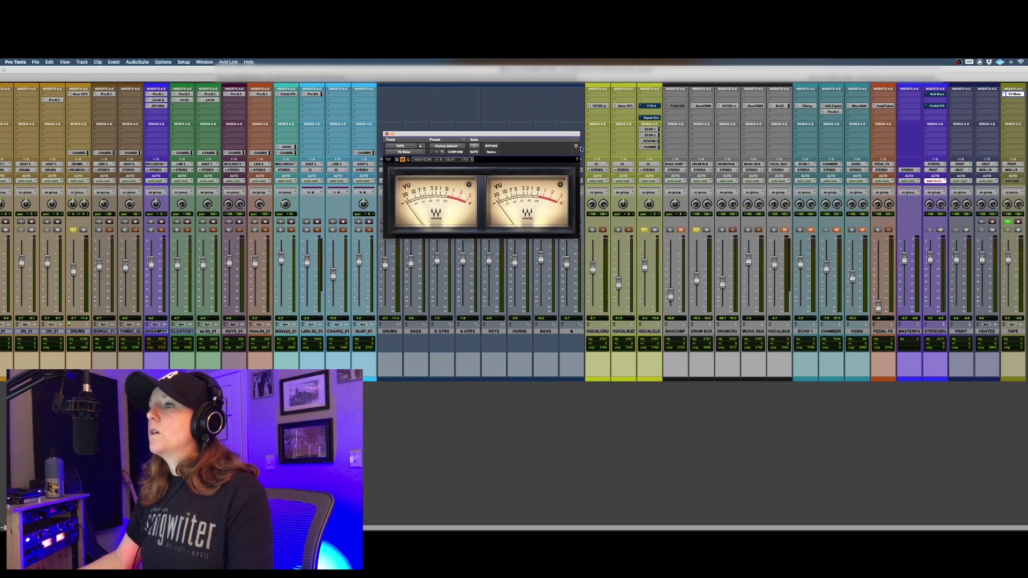
pyautogui.click(388, 135)
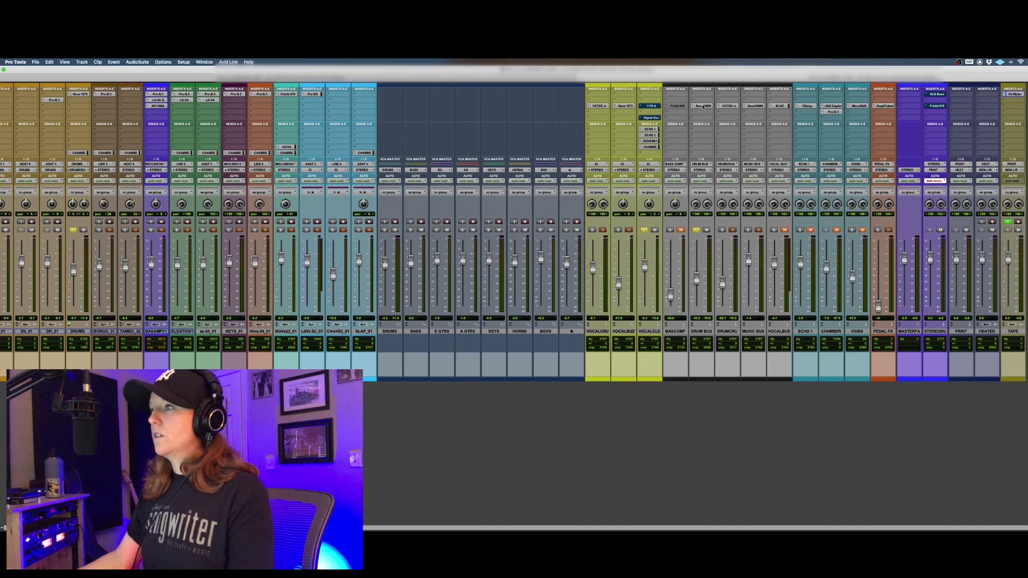
# Play the session with the DRUM BUS Neve 33609 showing, then unsolo DRUM BUS and show DRUM CRUSH's FATSO Jr.
pyautogui.click(703, 107)
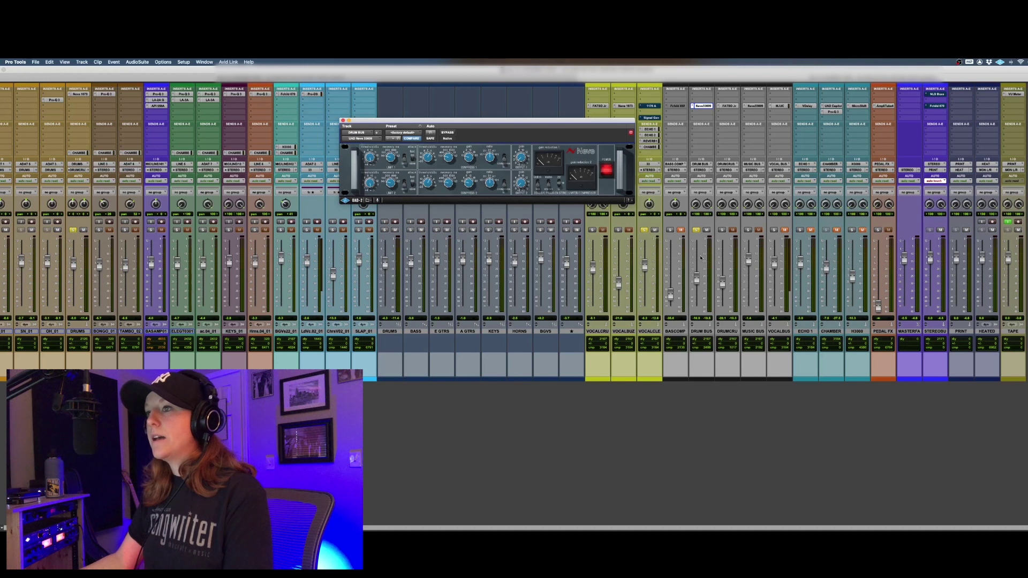
pyautogui.press('space')
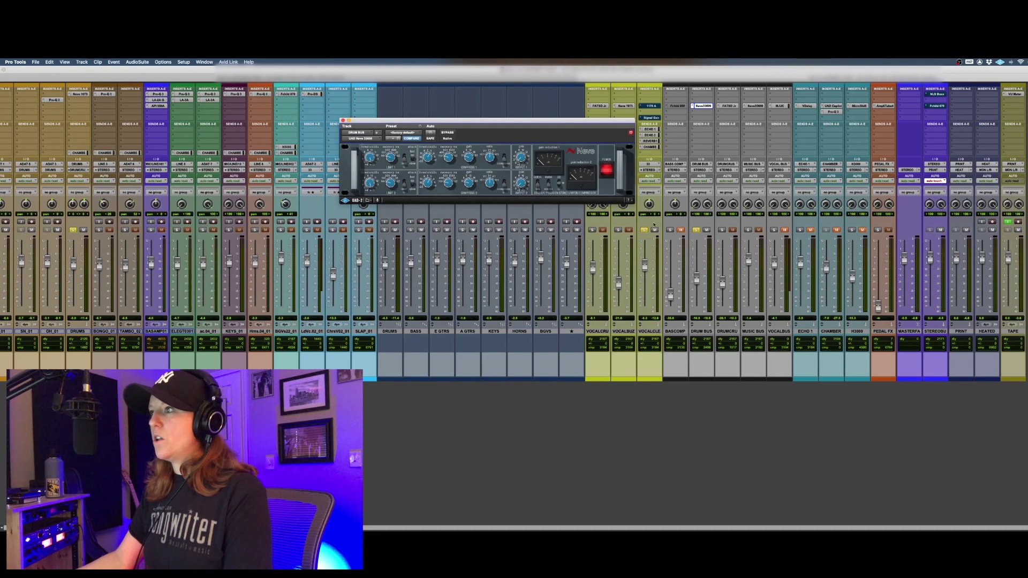
pyautogui.click(696, 229)
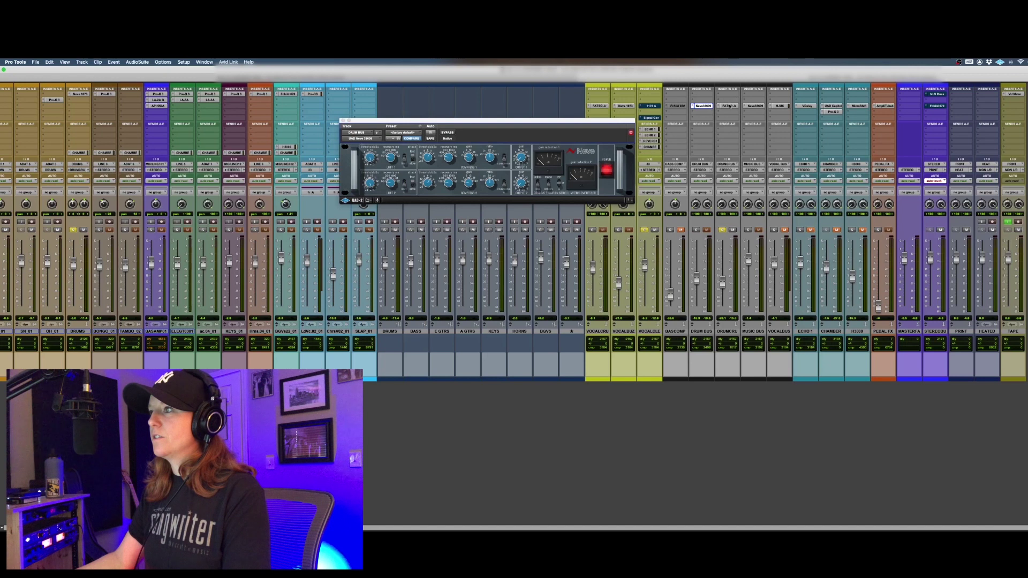
pyautogui.click(730, 106)
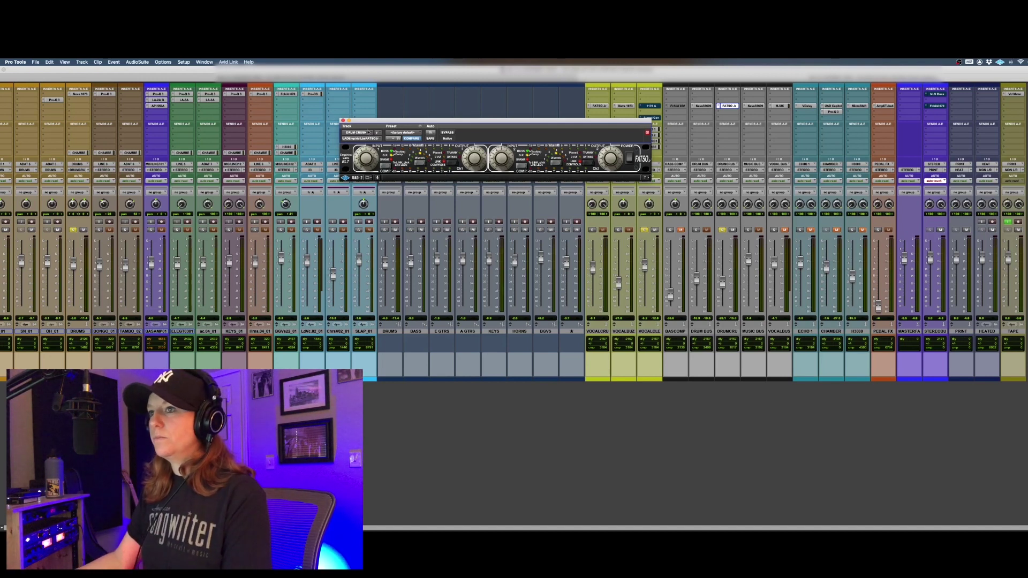
# Close the FATSO Jr plugin window after reviewing its compression settings.
pyautogui.click(344, 121)
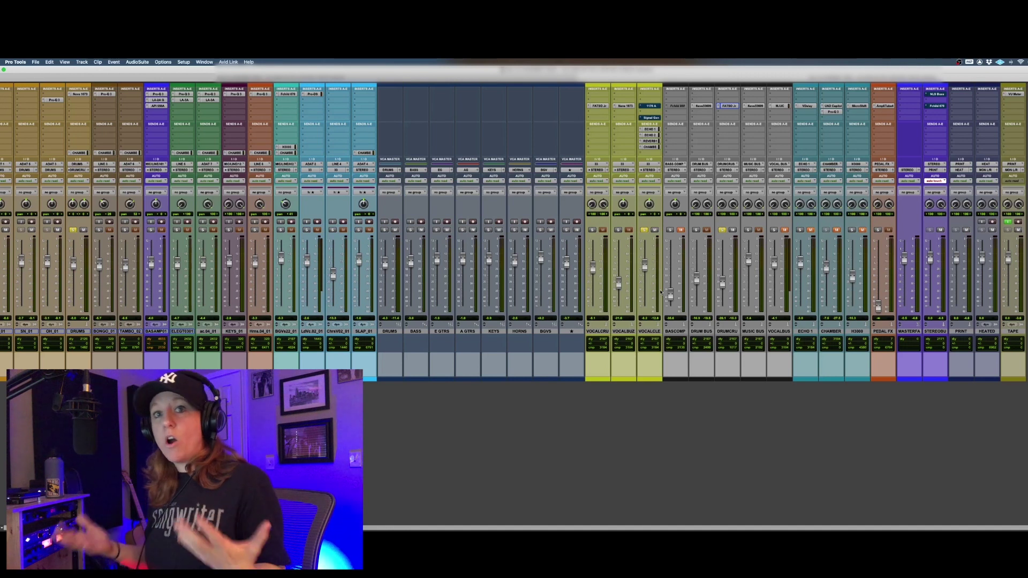
# Unsolo DRUM CRUSH, then solo and unsolo DRUM BUS twice to compare it against the full mix.
pyautogui.click(723, 231)
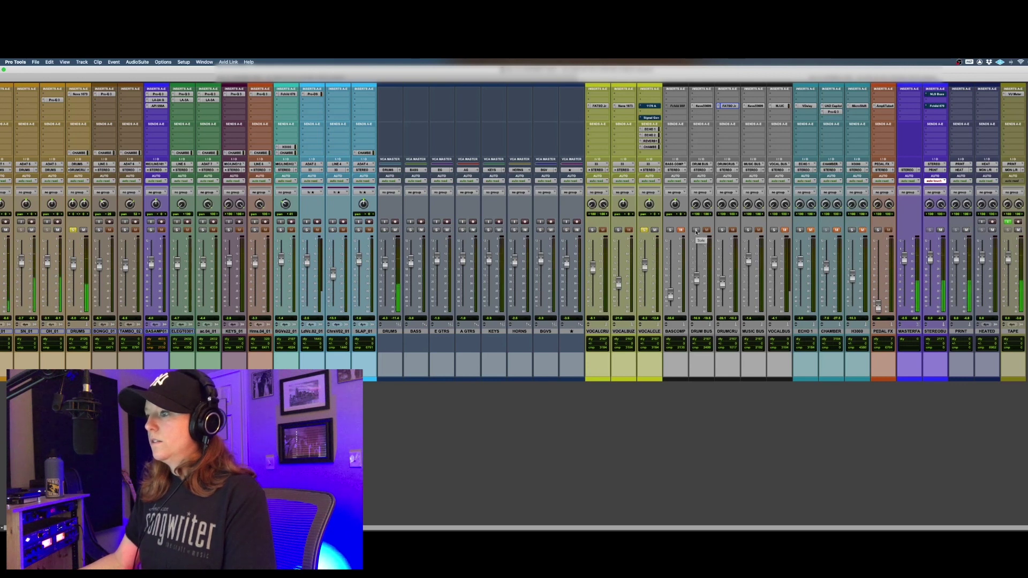
pyautogui.click(696, 230)
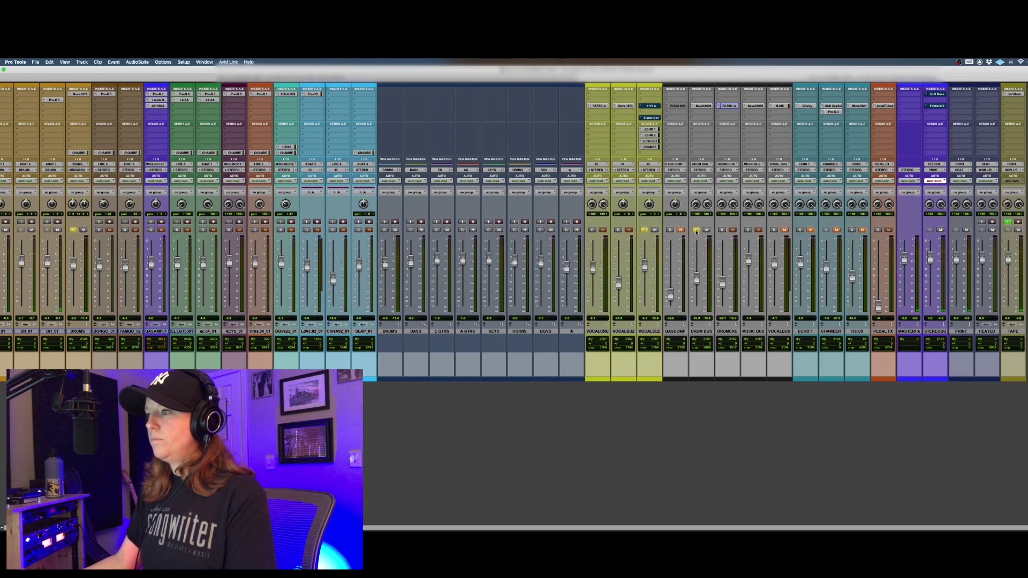
pyautogui.click(696, 230)
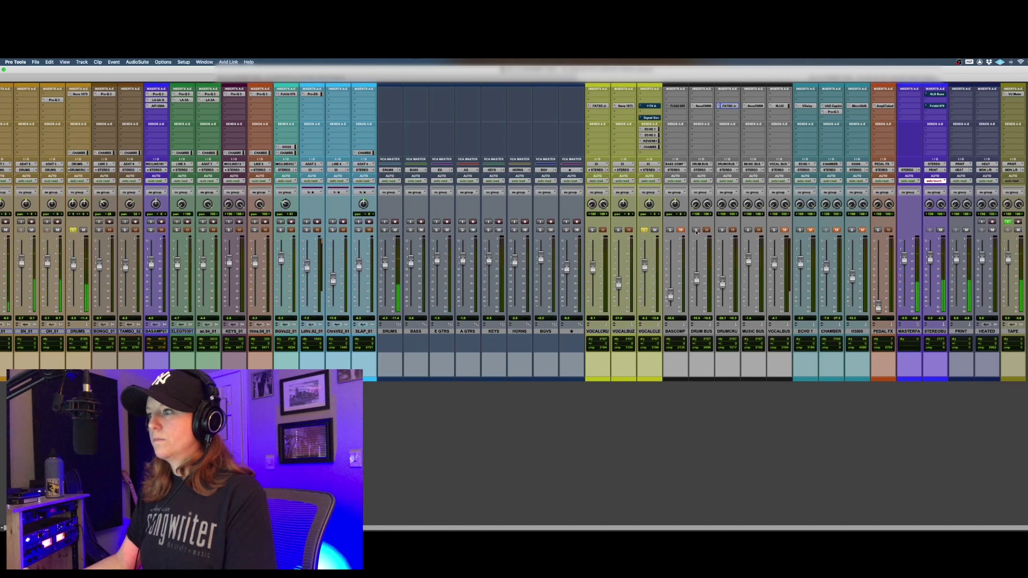
pyautogui.click(696, 231)
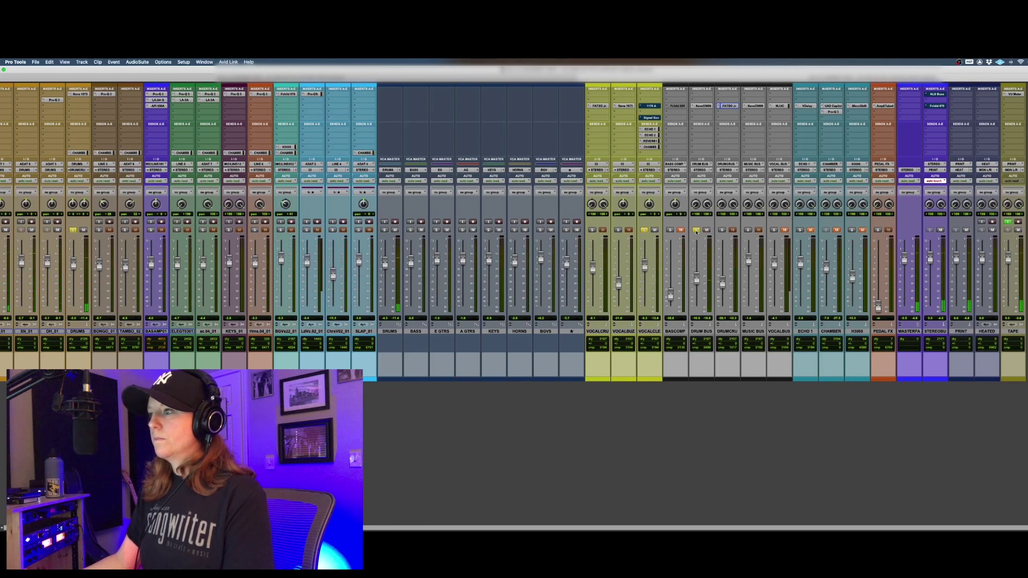
pyautogui.click(696, 231)
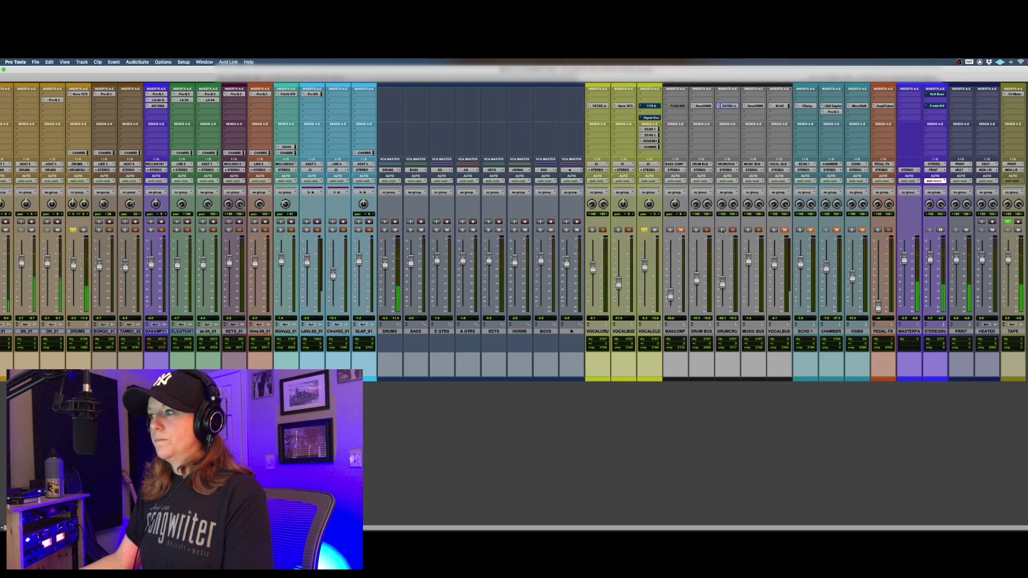
pyautogui.click(723, 230)
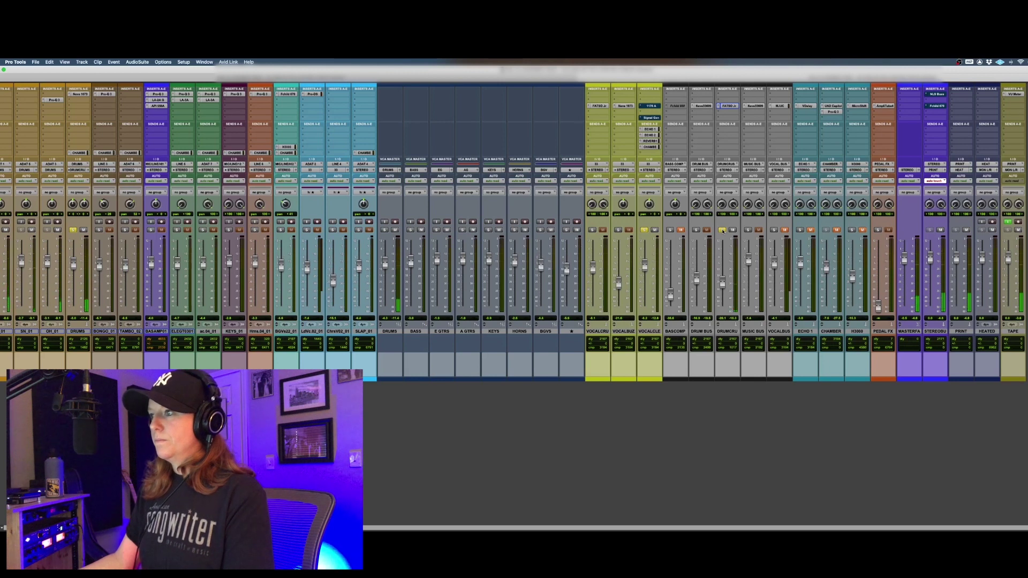
pyautogui.click(722, 230)
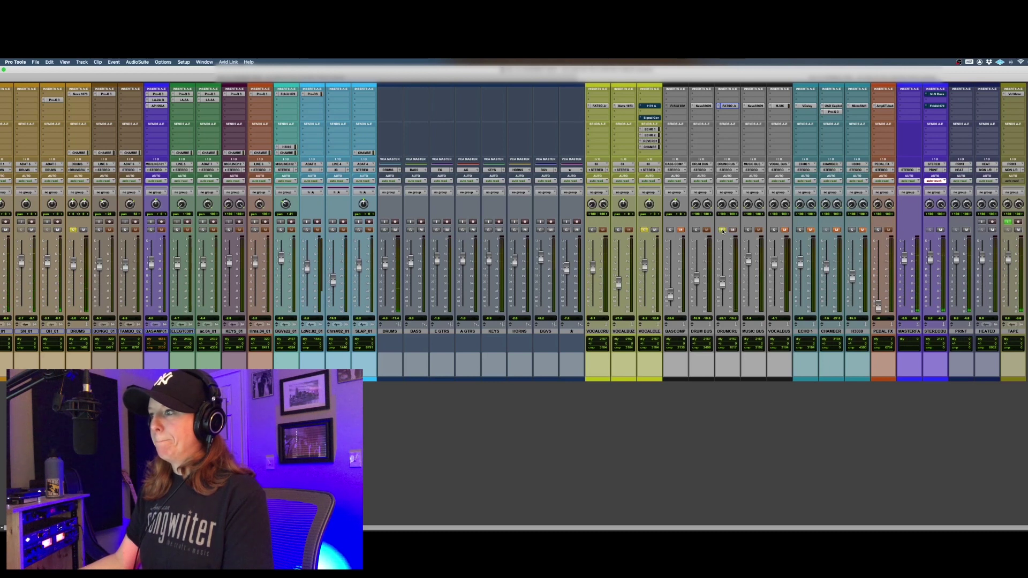
pyautogui.click(722, 230)
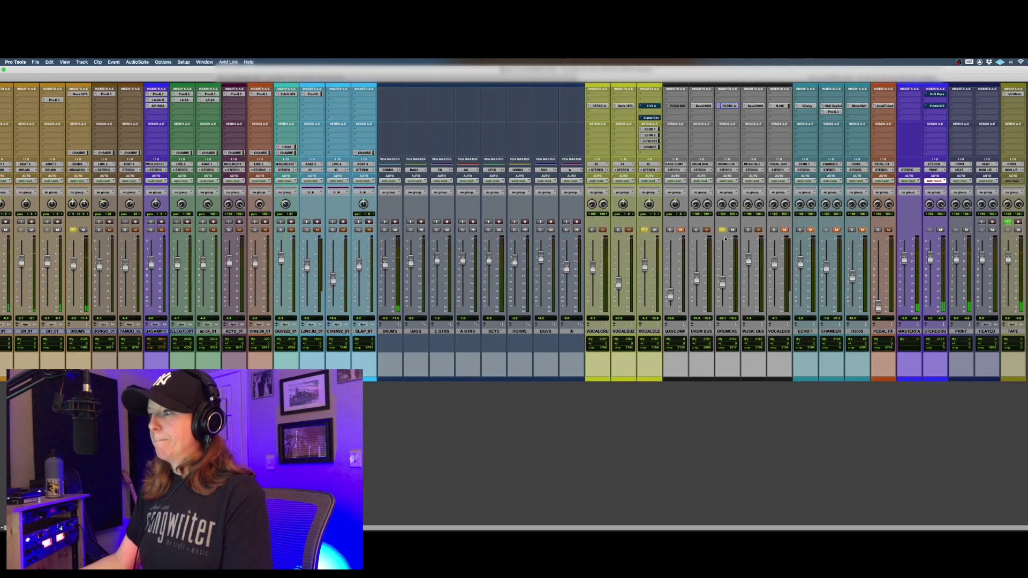
pyautogui.click(722, 230)
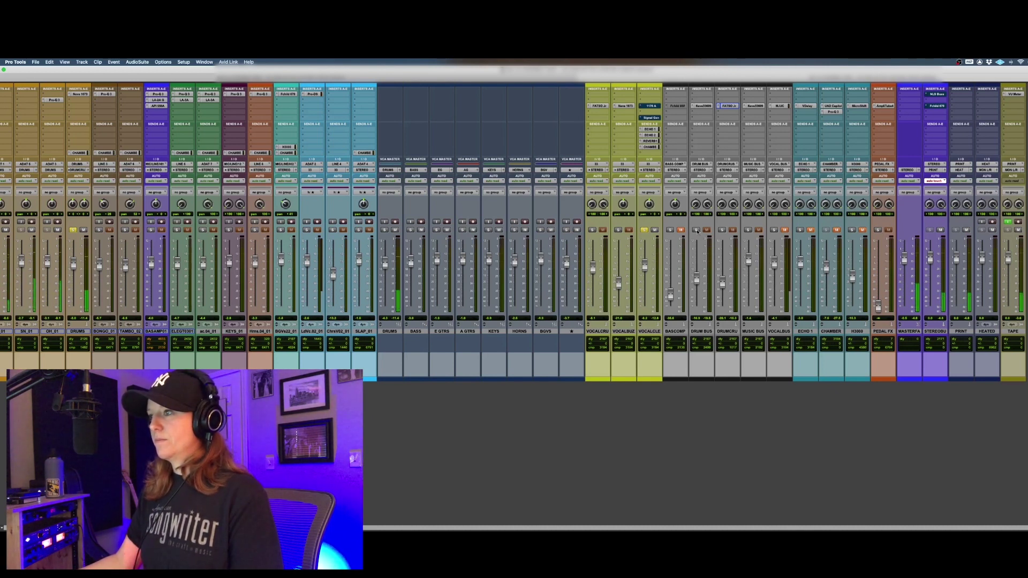
# Toggle solo on DRUM BUS and DRUM CRUSH together several times, finishing with both soloed.
pyautogui.click(696, 230)
pyautogui.click(722, 229)
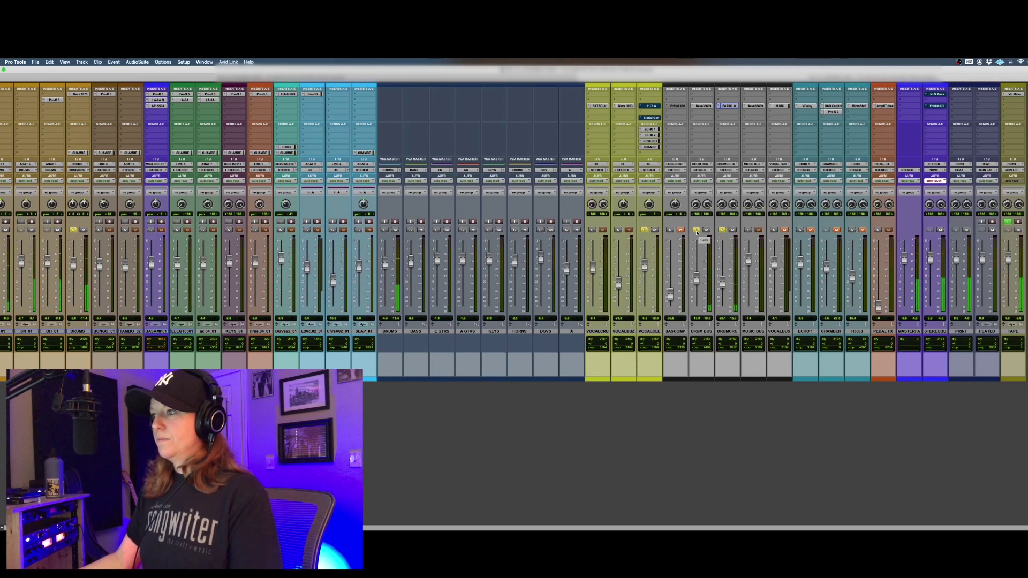
pyautogui.click(696, 230)
pyautogui.click(722, 230)
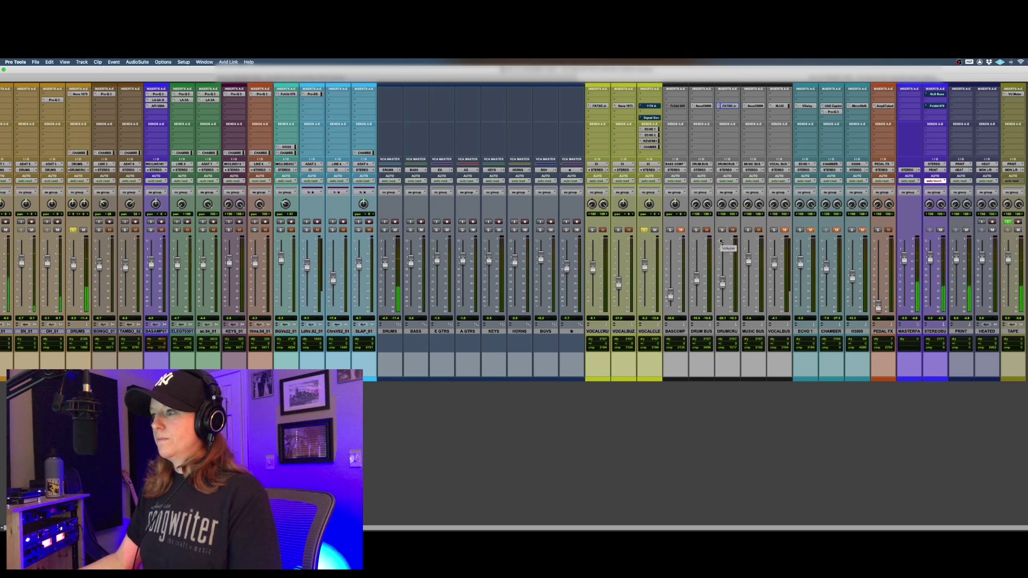
pyautogui.click(696, 230)
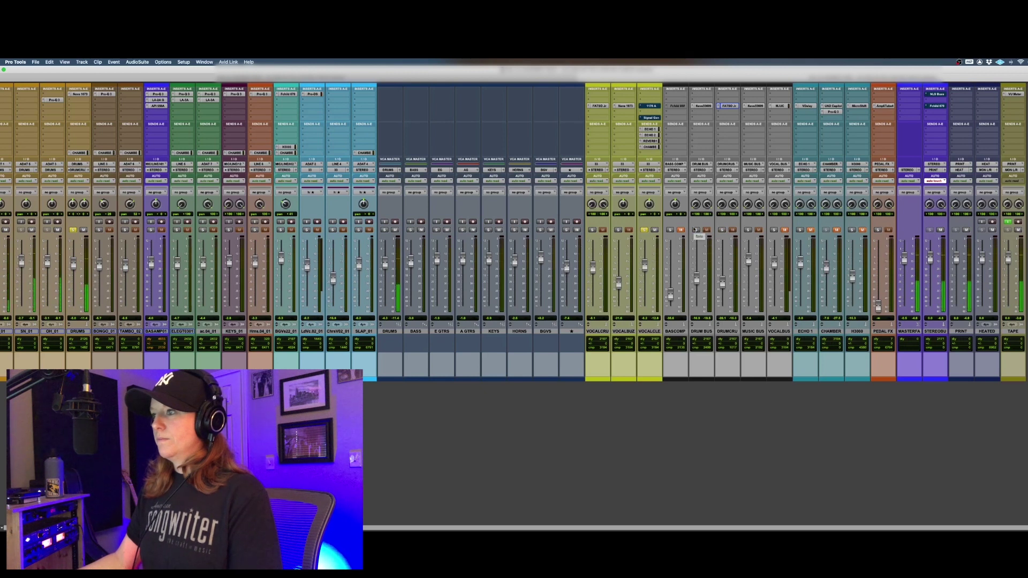
pyautogui.click(721, 230)
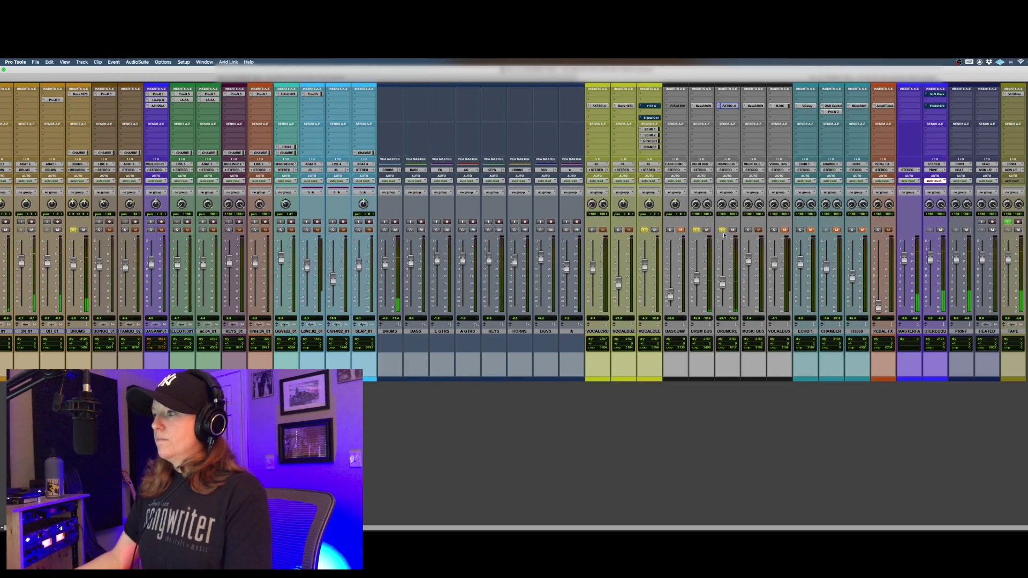
pyautogui.click(721, 230)
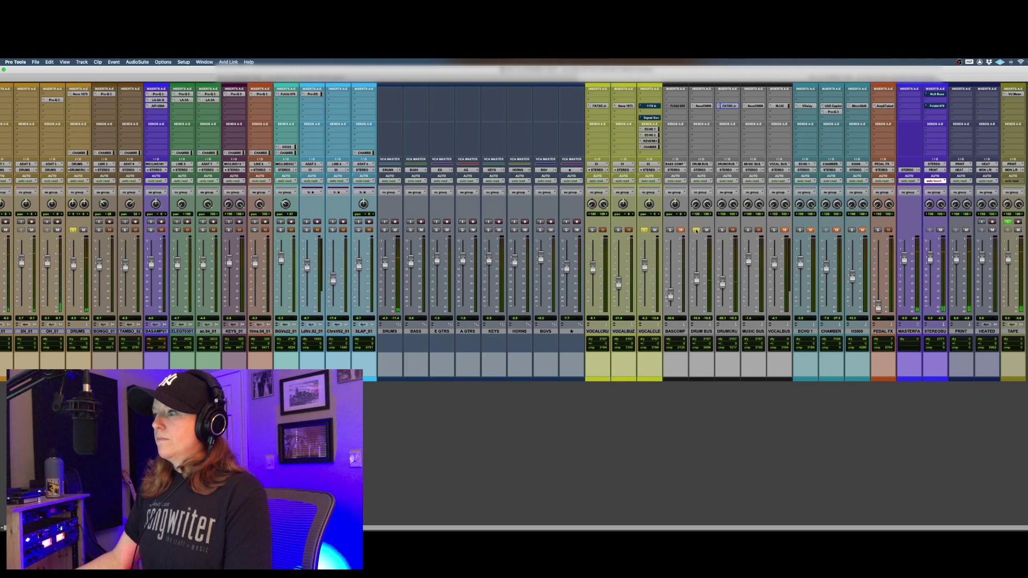
pyautogui.click(696, 231)
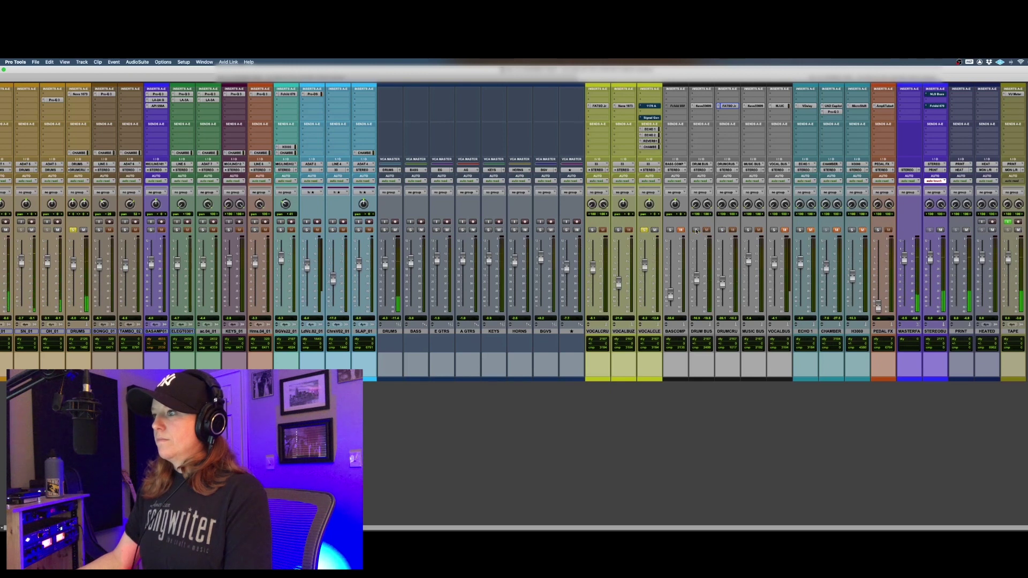
pyautogui.click(696, 230)
pyautogui.click(722, 230)
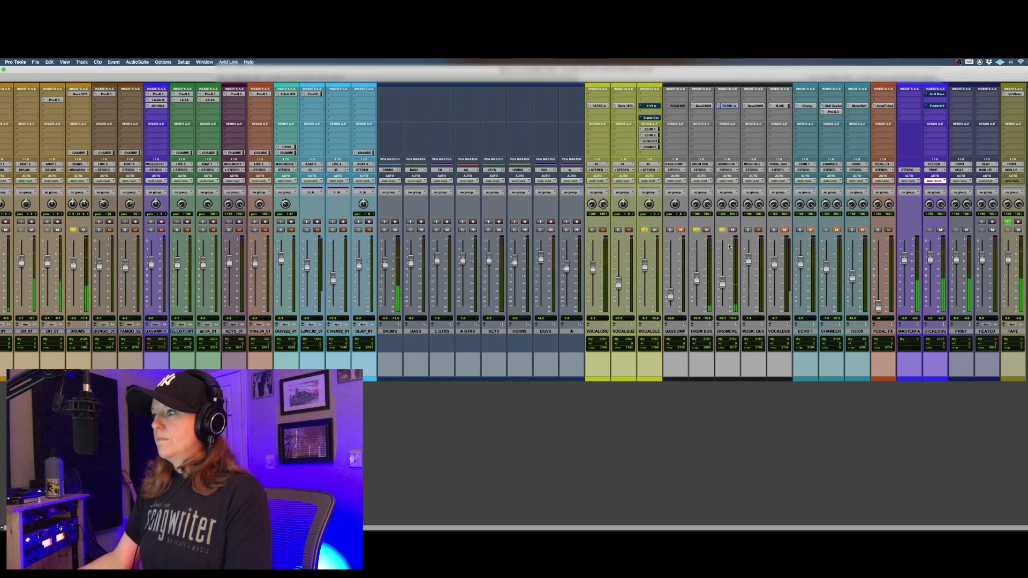